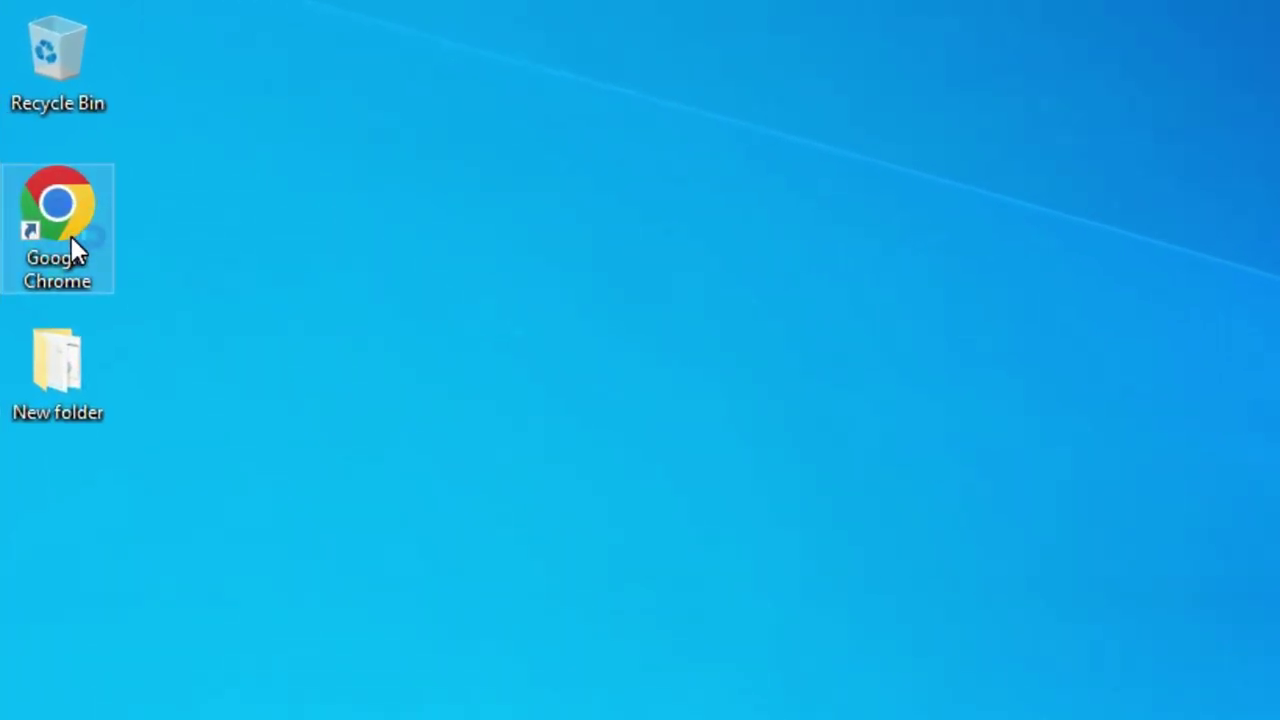
Launch Chrome and search Google for 'bluetooth driver for windows 10'
{"action": "double_click", "coordinate": [71, 236]}
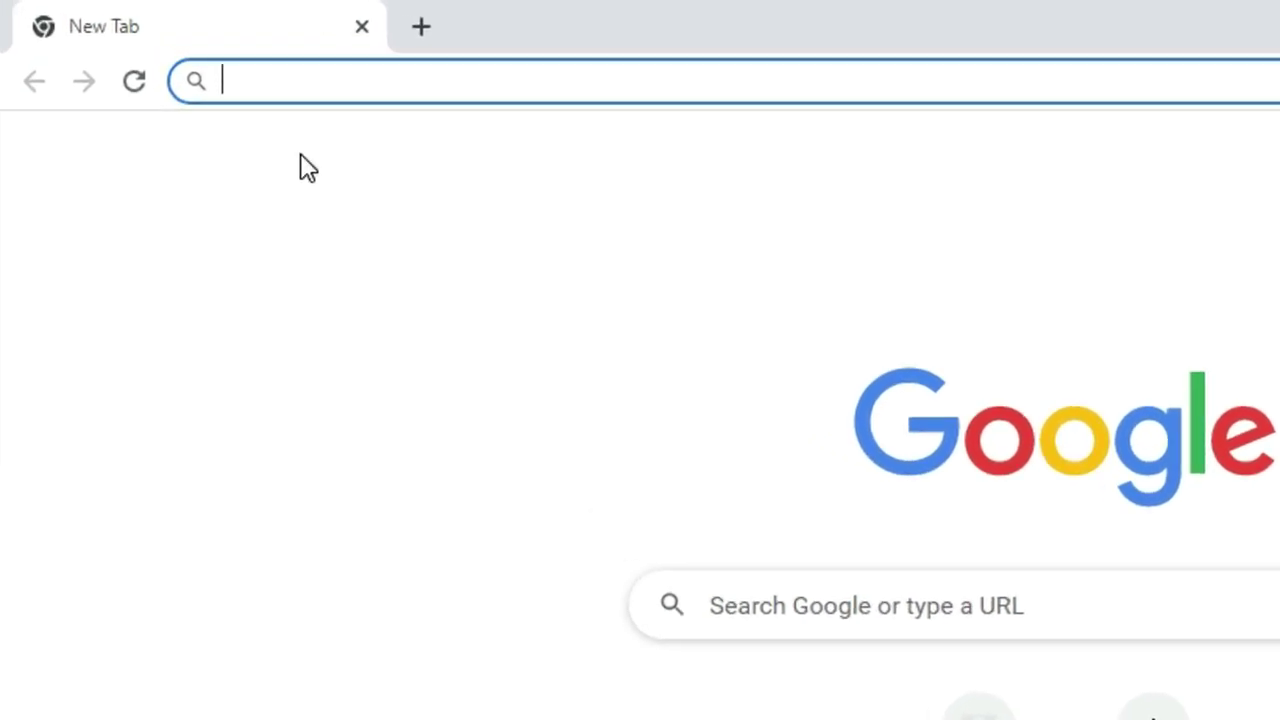
{"action": "type", "text": "bluetoo"}
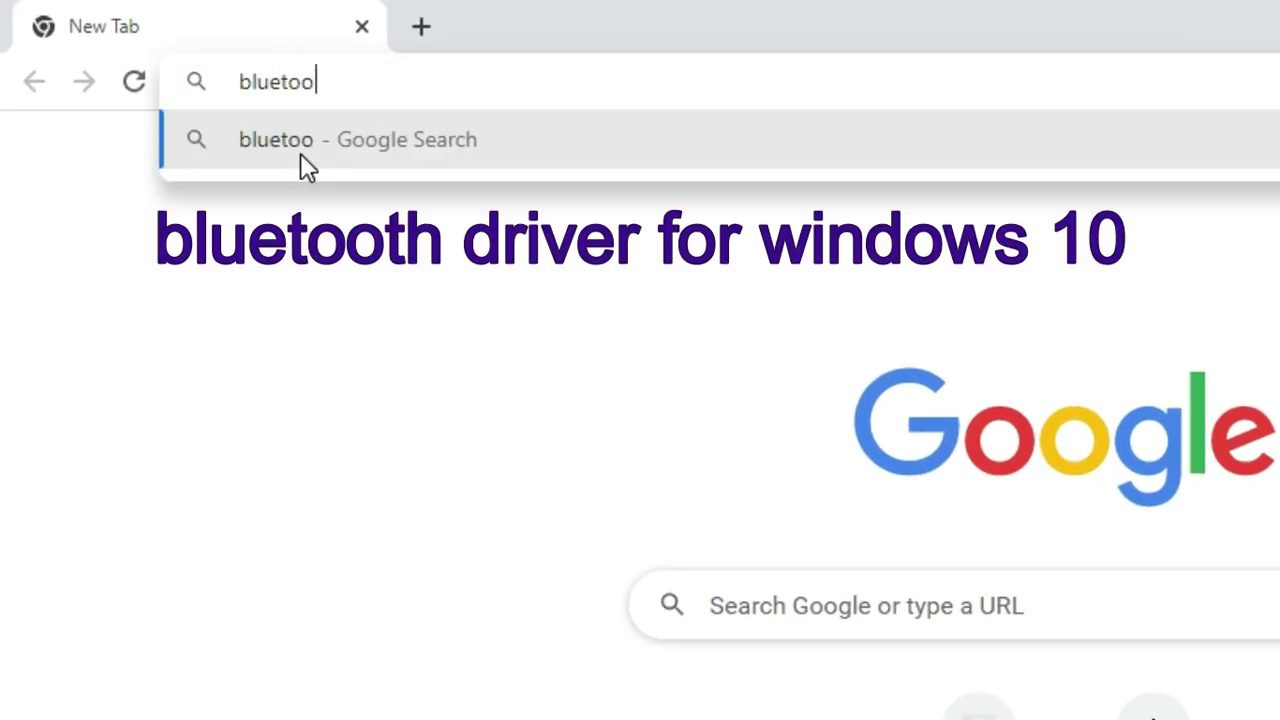
{"action": "type", "text": "th driv"}
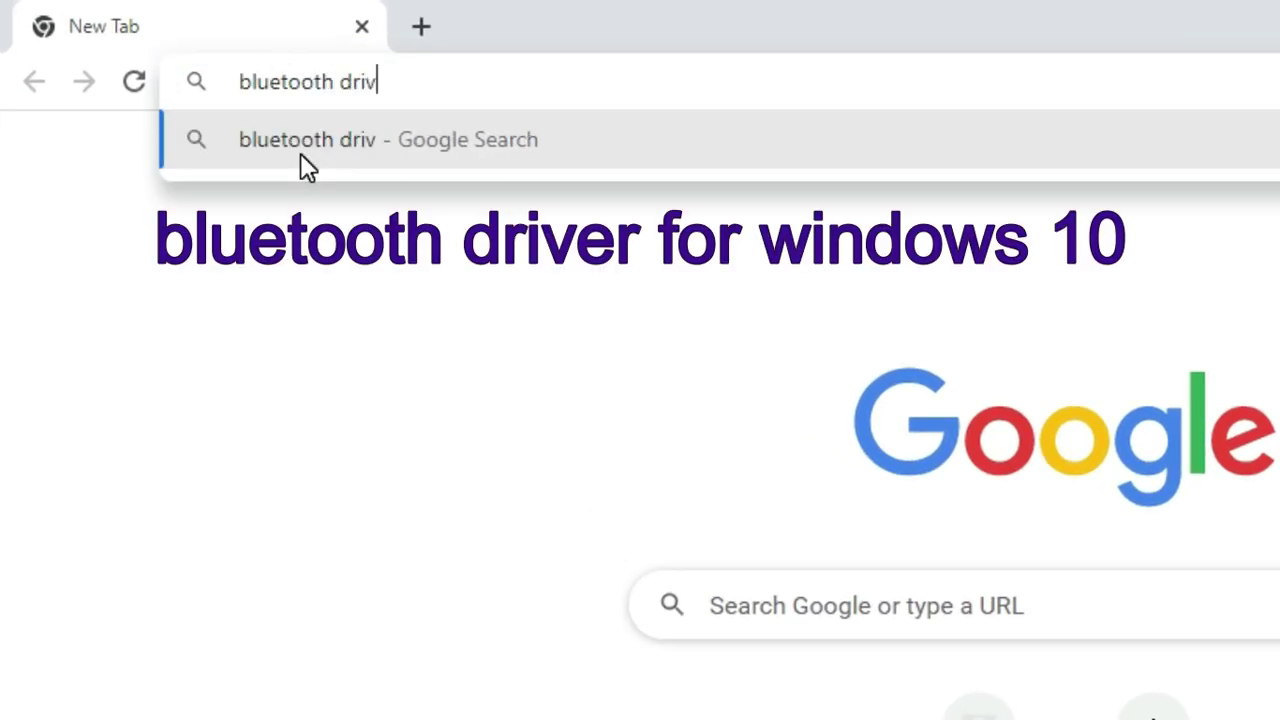
{"action": "type", "text": "er for wind"}
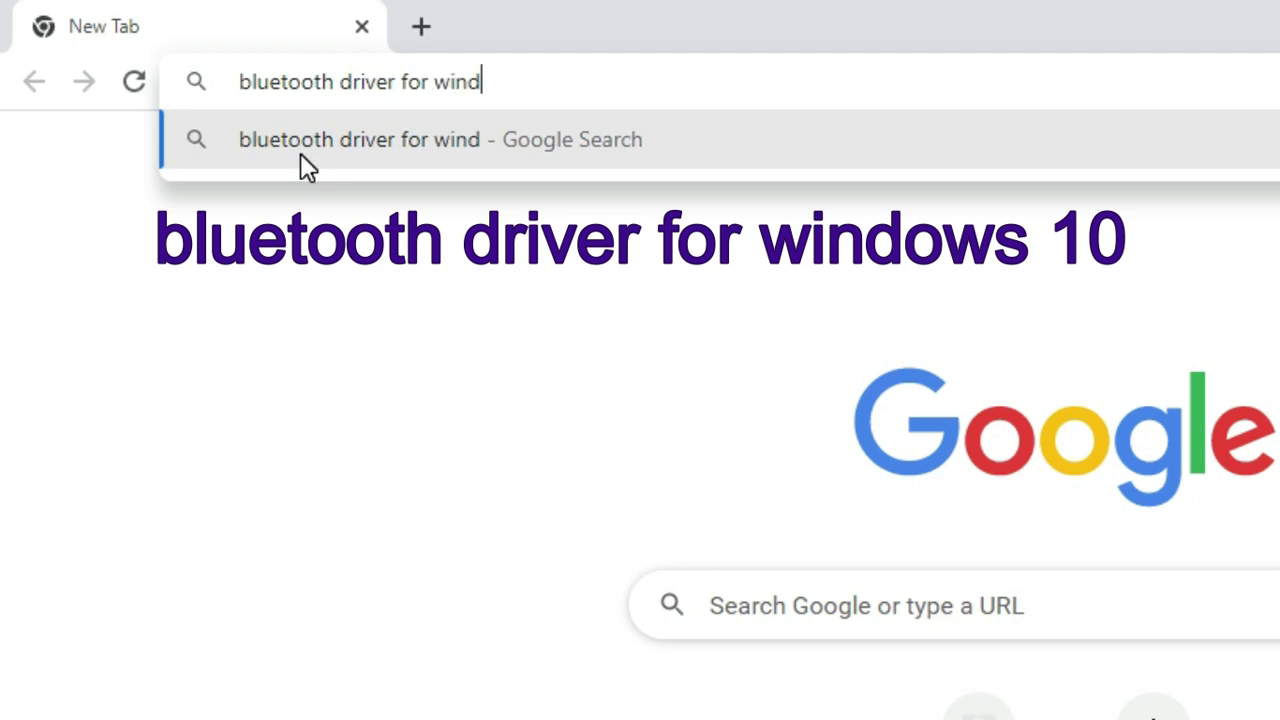
{"action": "type", "text": "ows 10"}
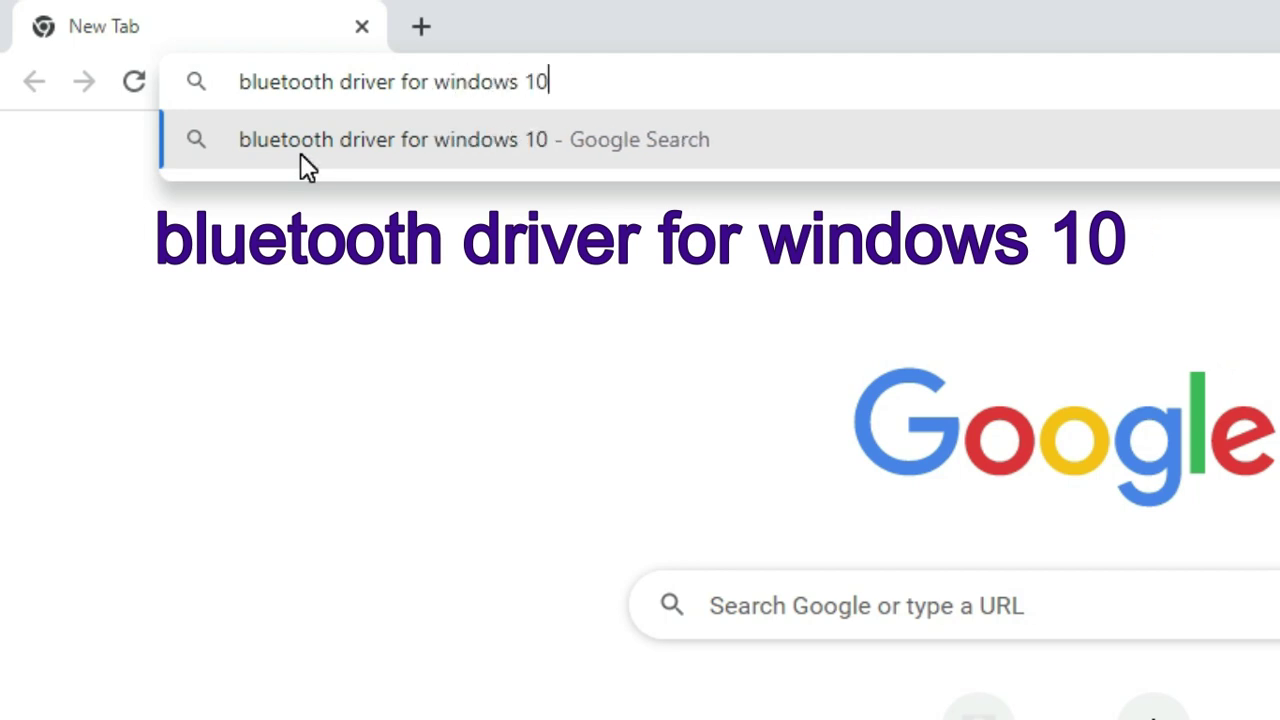
{"action": "key", "text": "Return"}
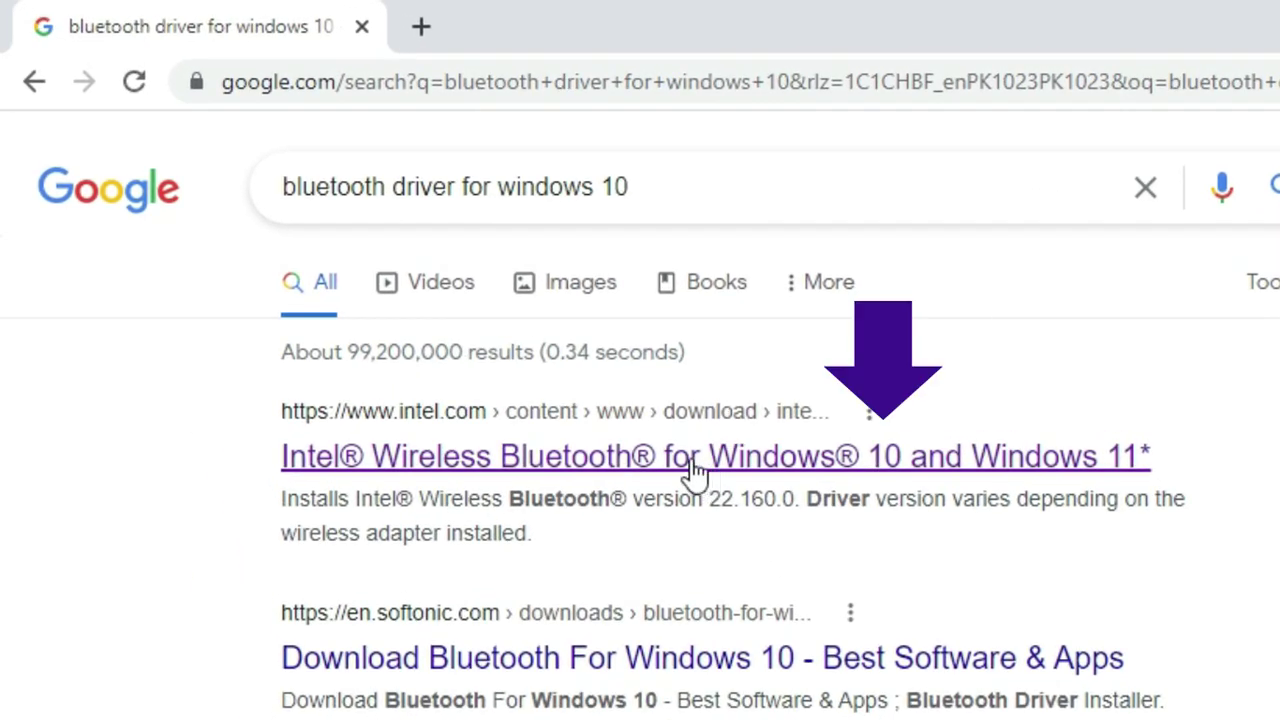
From Intel's page, download BT-22.160.0-32-64UWD-Win10-Win11.exe after accepting the license, then launch it
{"action": "left_click", "coordinate": [660, 462]}
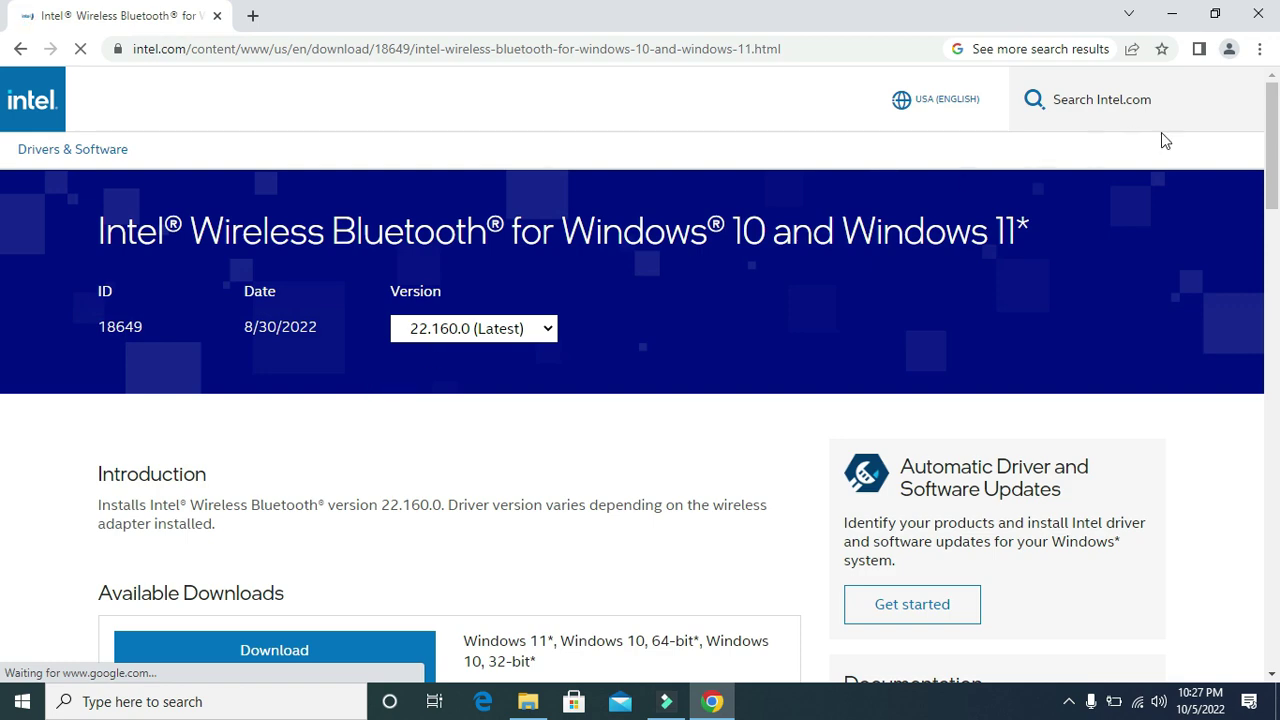
{"action": "scroll", "coordinate": [1277, 150], "scroll_direction": "down", "scroll_amount": 2}
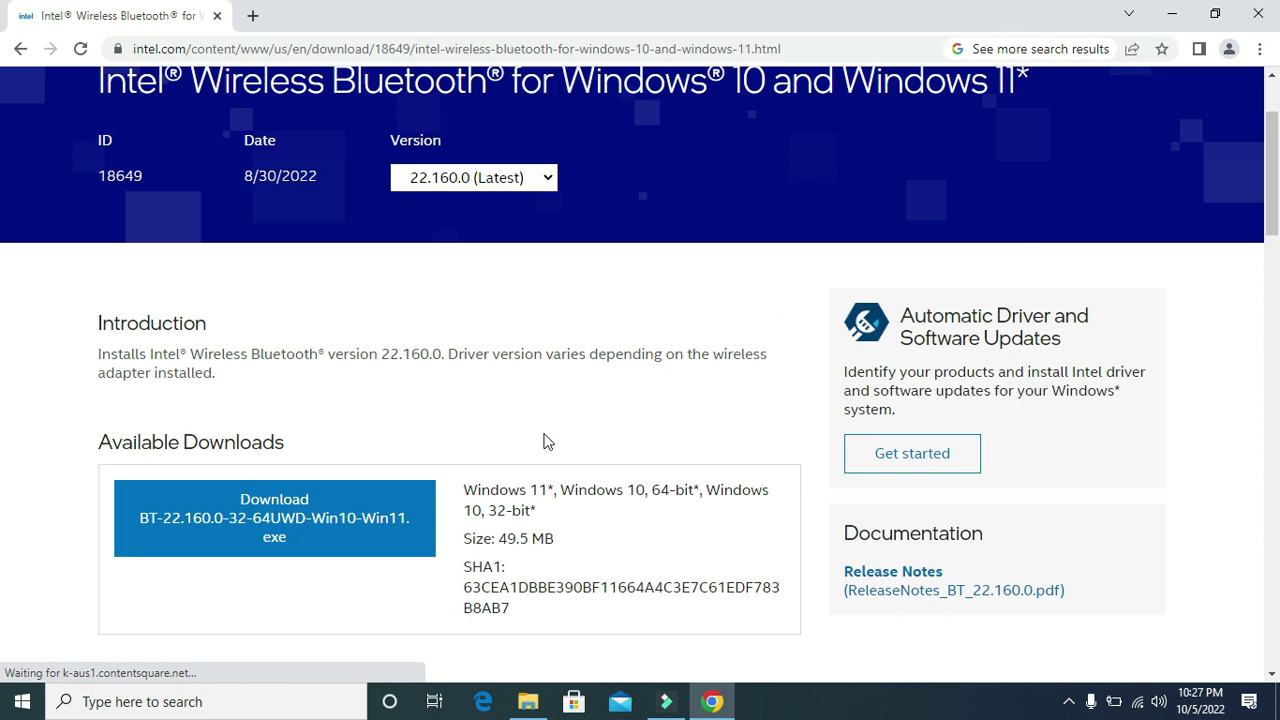
{"action": "left_click", "coordinate": [310, 528]}
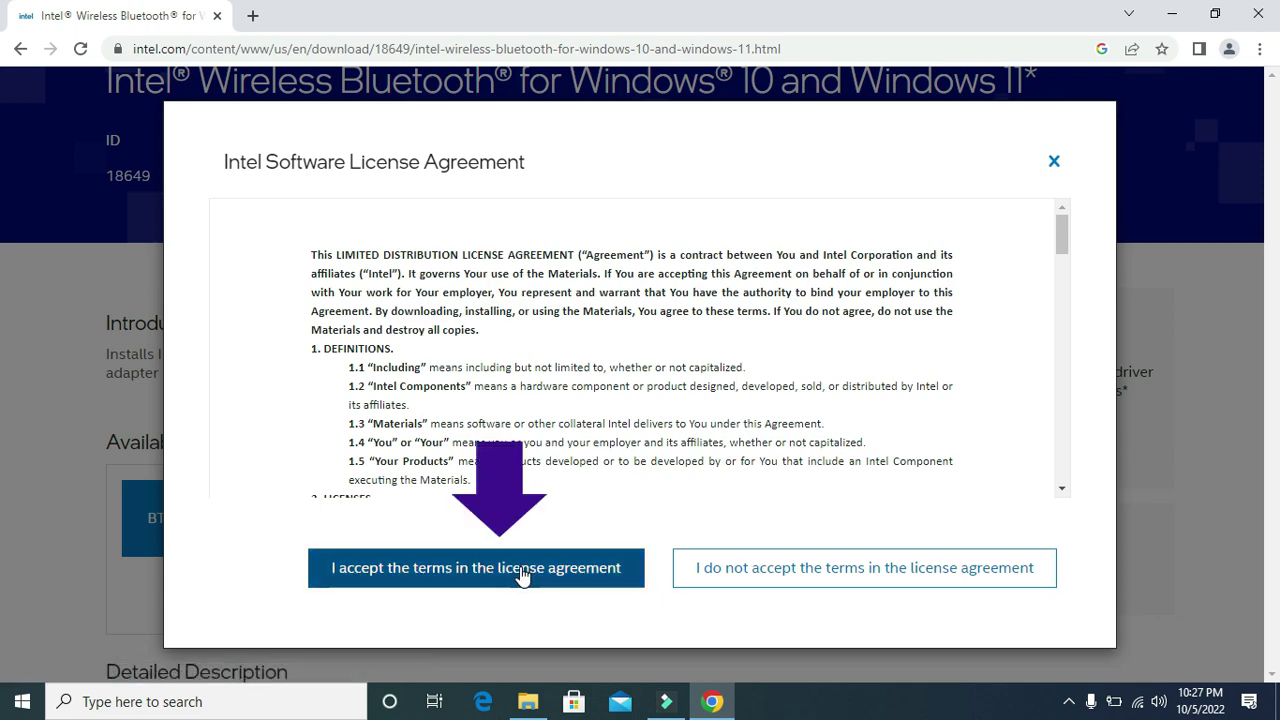
{"action": "left_click", "coordinate": [521, 572]}
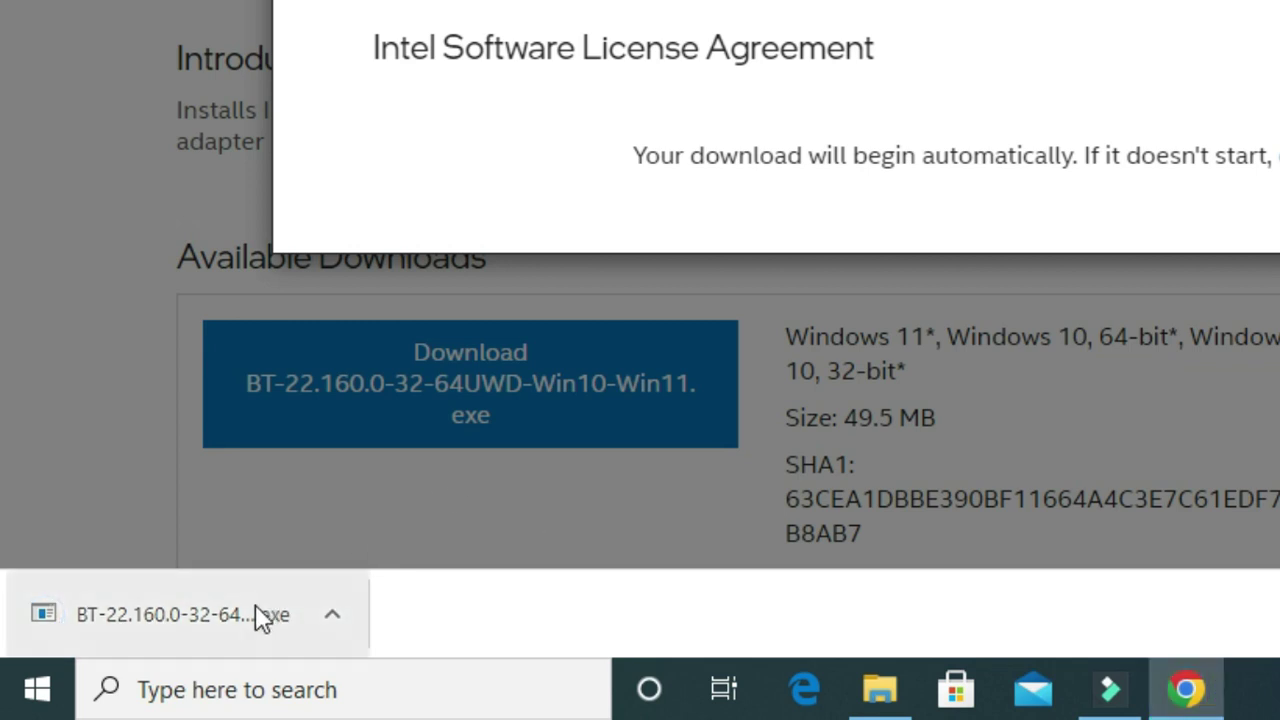
{"action": "left_click", "coordinate": [183, 620]}
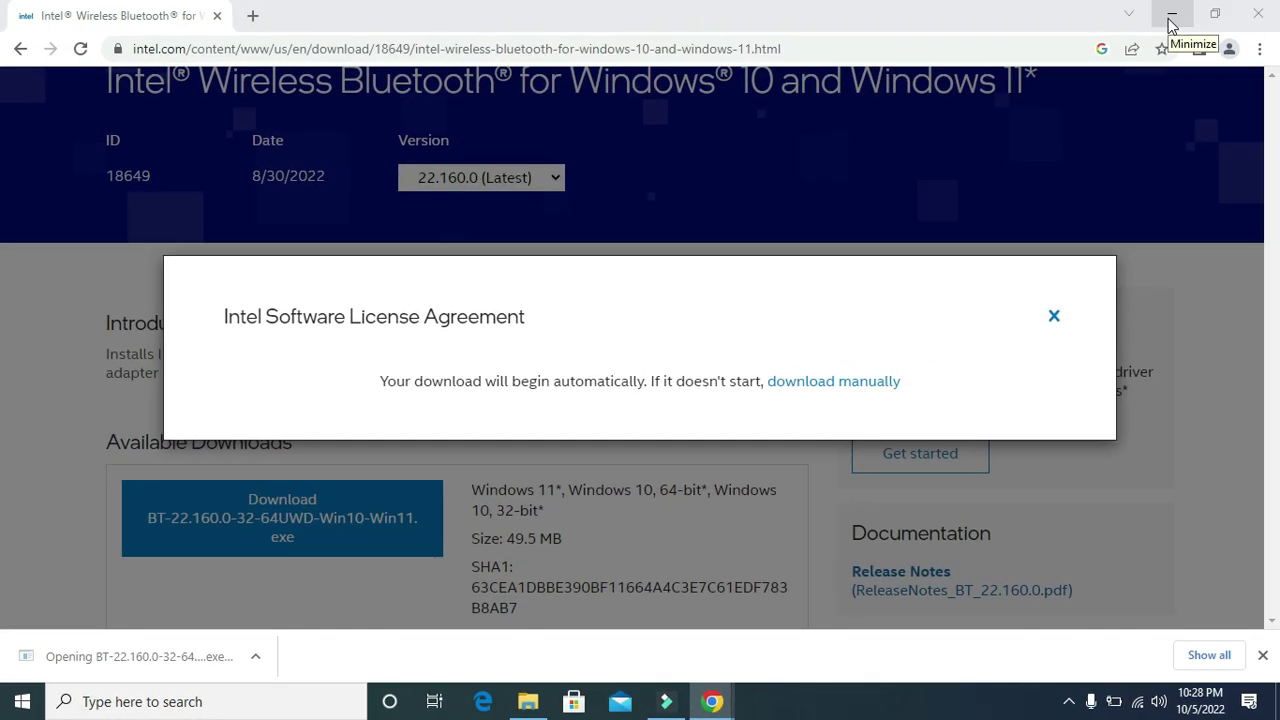
Minimize Chrome and run the Intel Wireless Bluetooth wizard's Repair option through to Finish
{"action": "left_click", "coordinate": [1172, 20]}
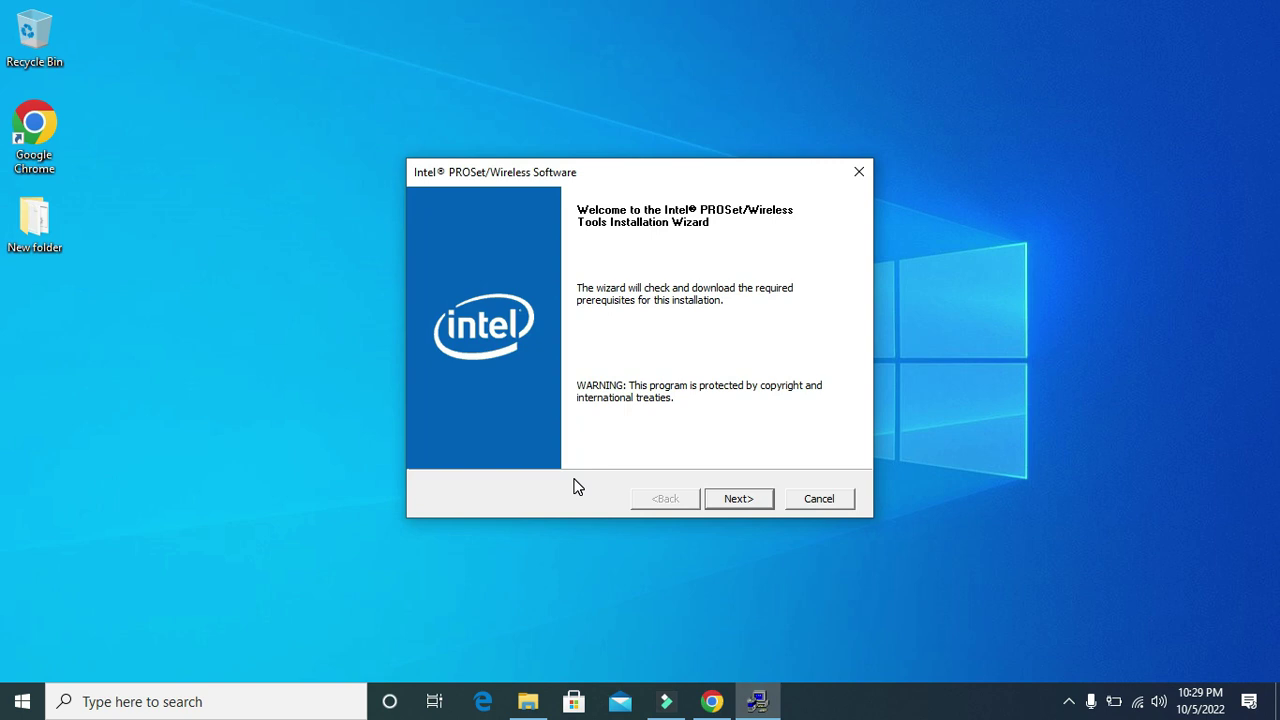
{"action": "left_click", "coordinate": [738, 498]}
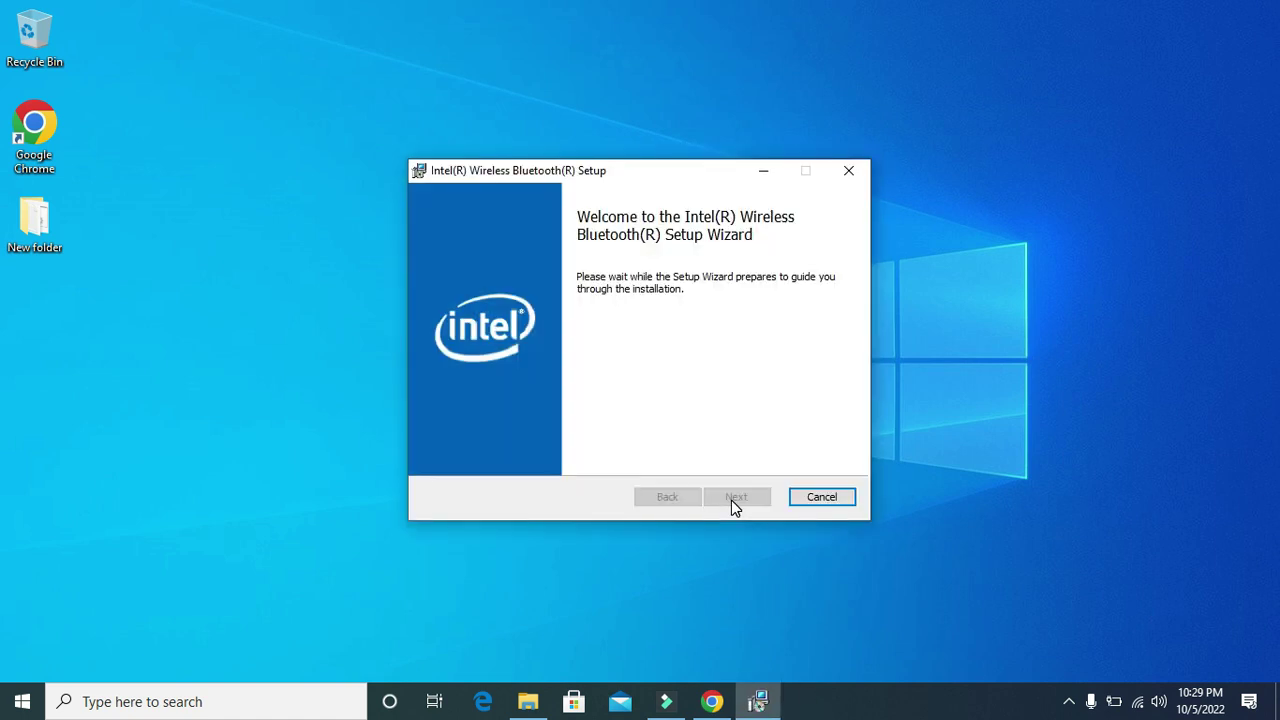
{"action": "left_click", "coordinate": [735, 497]}
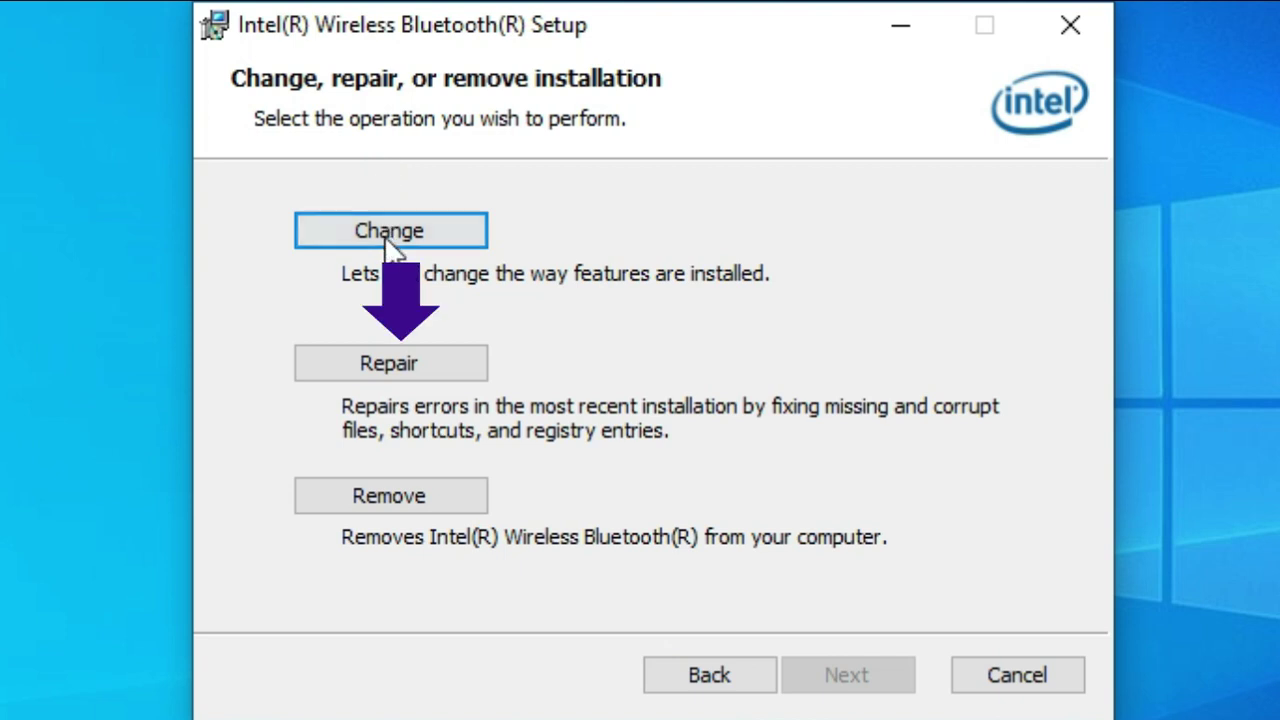
{"action": "left_click", "coordinate": [397, 352]}
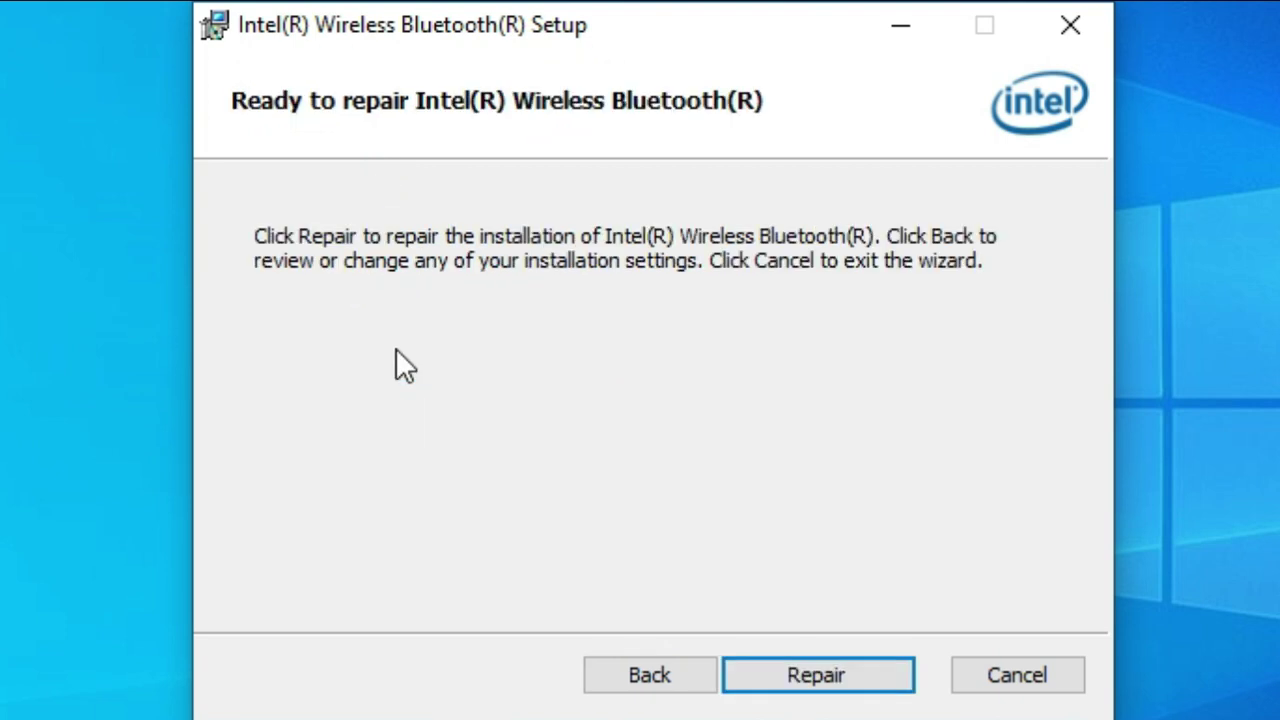
{"action": "left_click", "coordinate": [802, 674]}
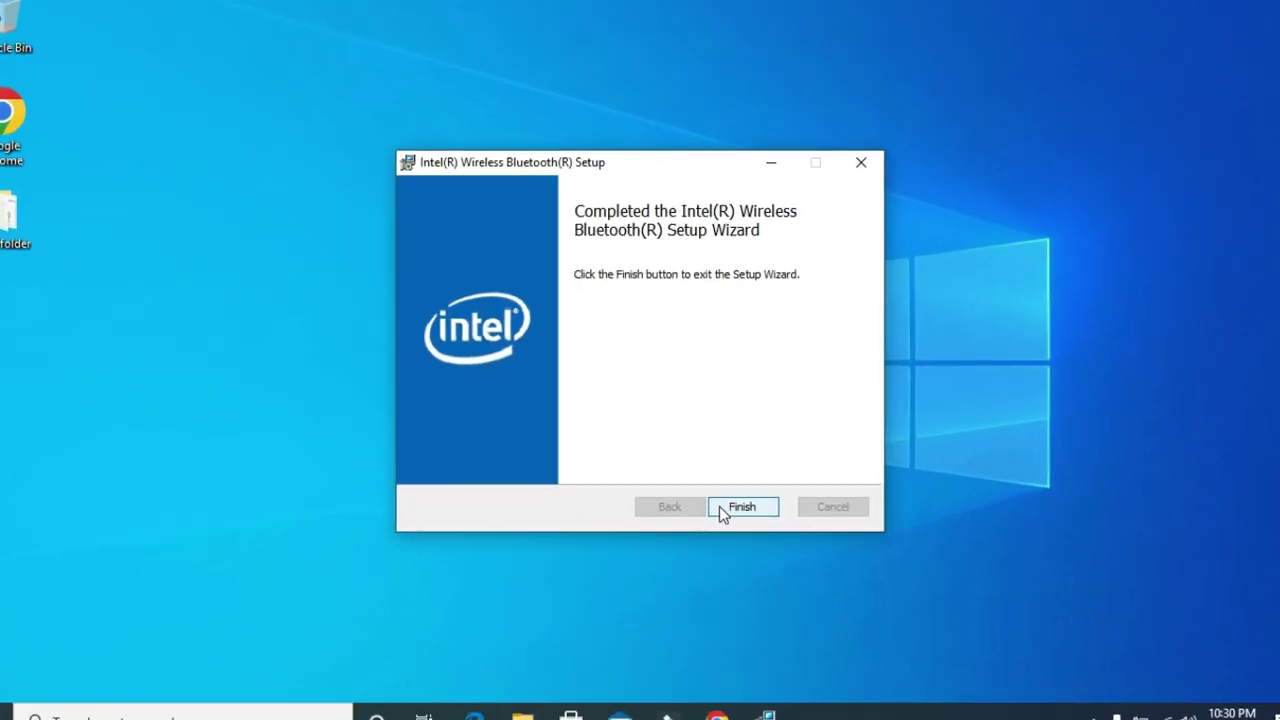
{"action": "left_click", "coordinate": [721, 507]}
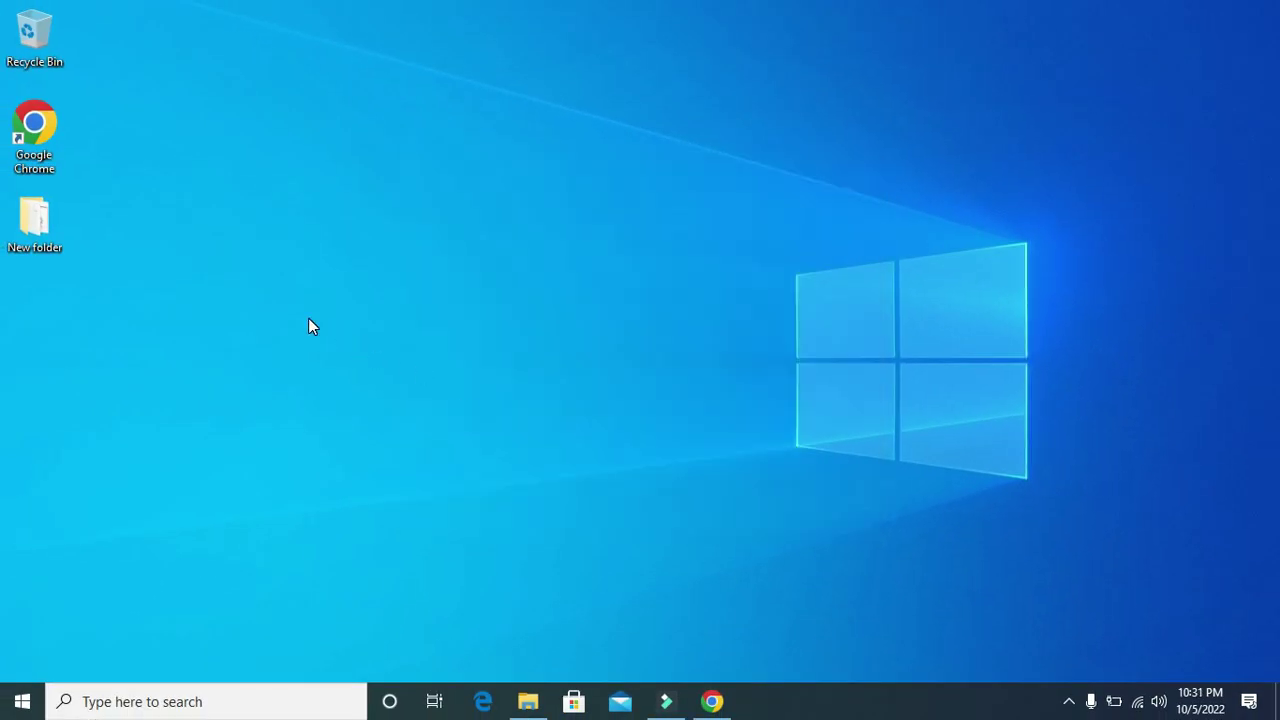
Browse from New folder via This PC, Local Disk (C:) and Windows into System32
{"action": "double_click", "coordinate": [32, 236]}
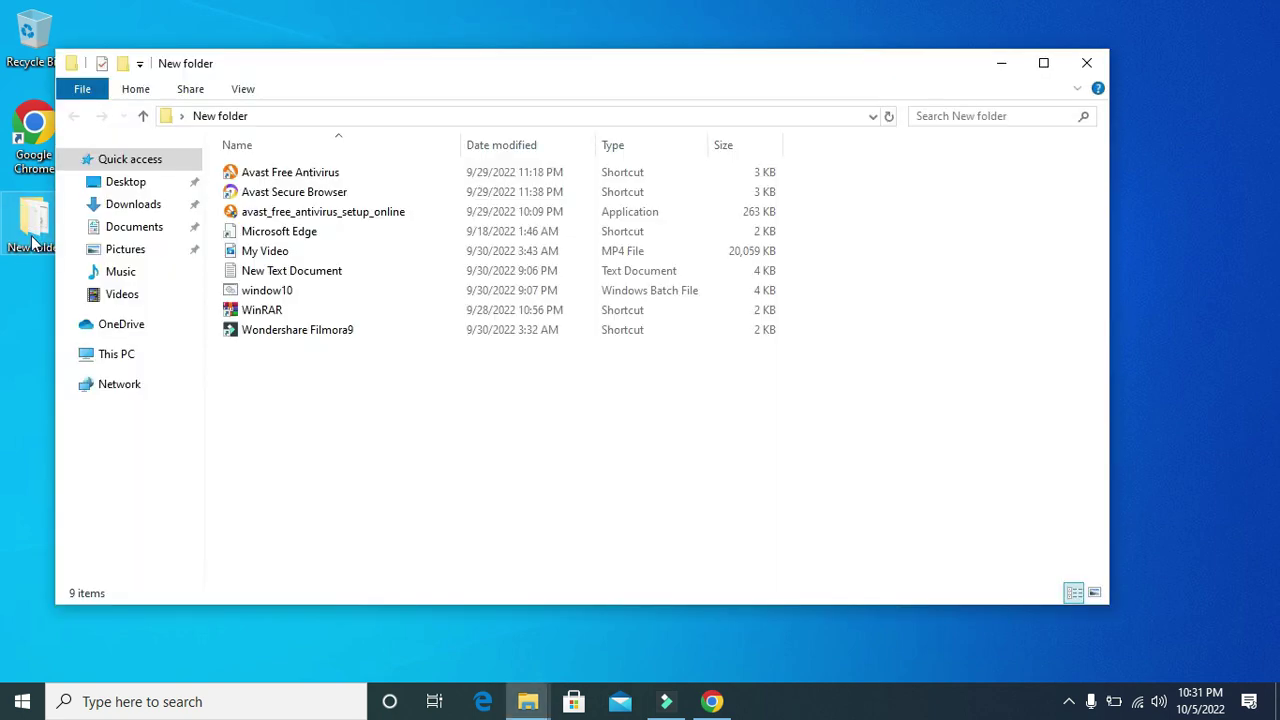
{"action": "left_click", "coordinate": [116, 356]}
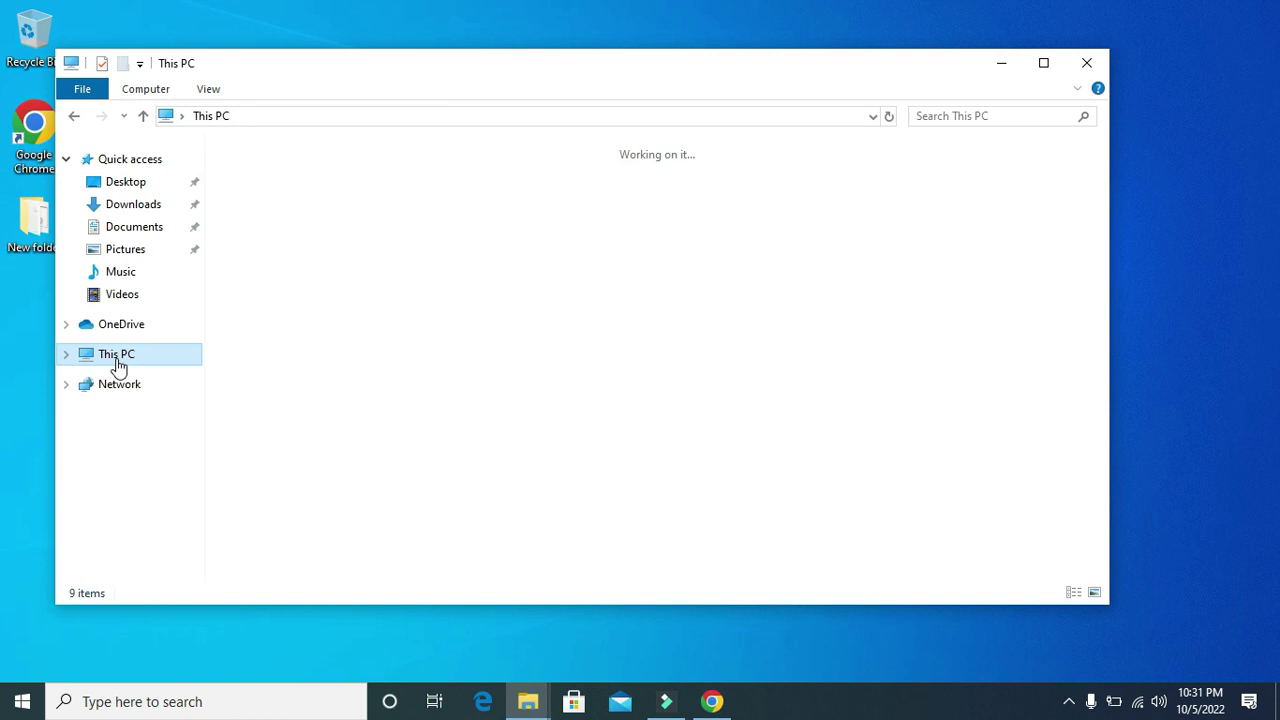
{"action": "double_click", "coordinate": [238, 386]}
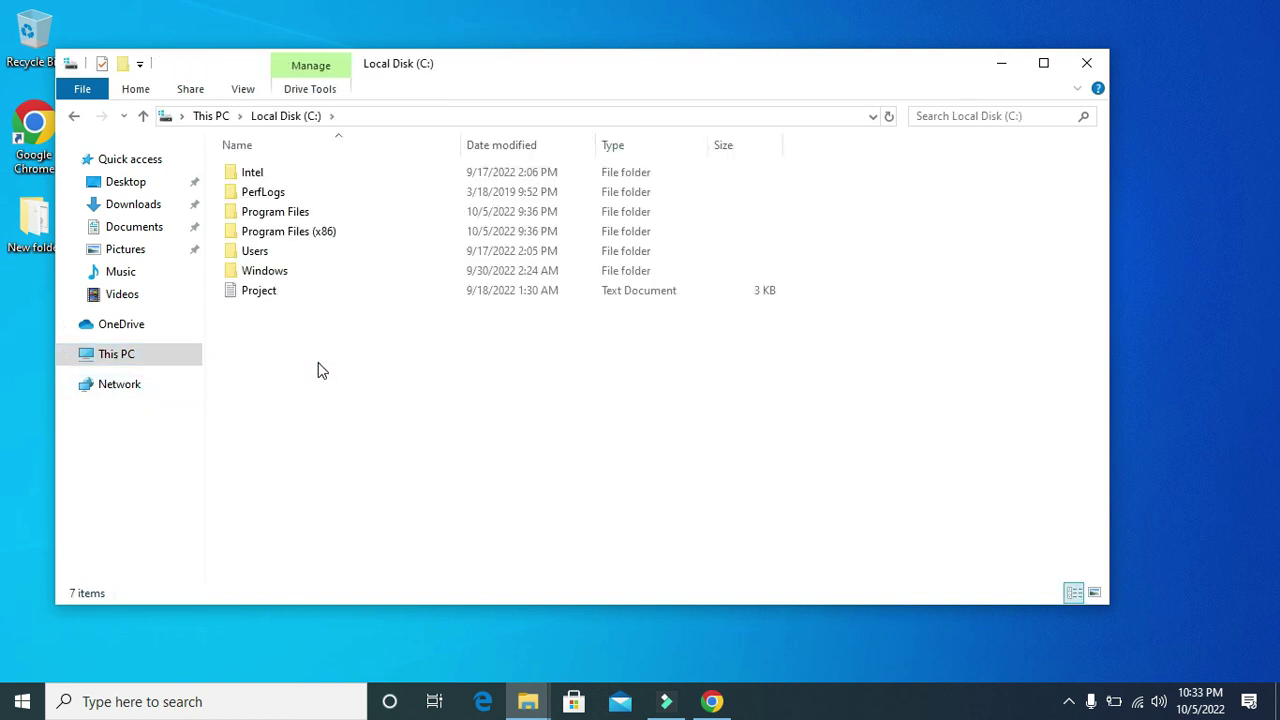
{"action": "double_click", "coordinate": [265, 271]}
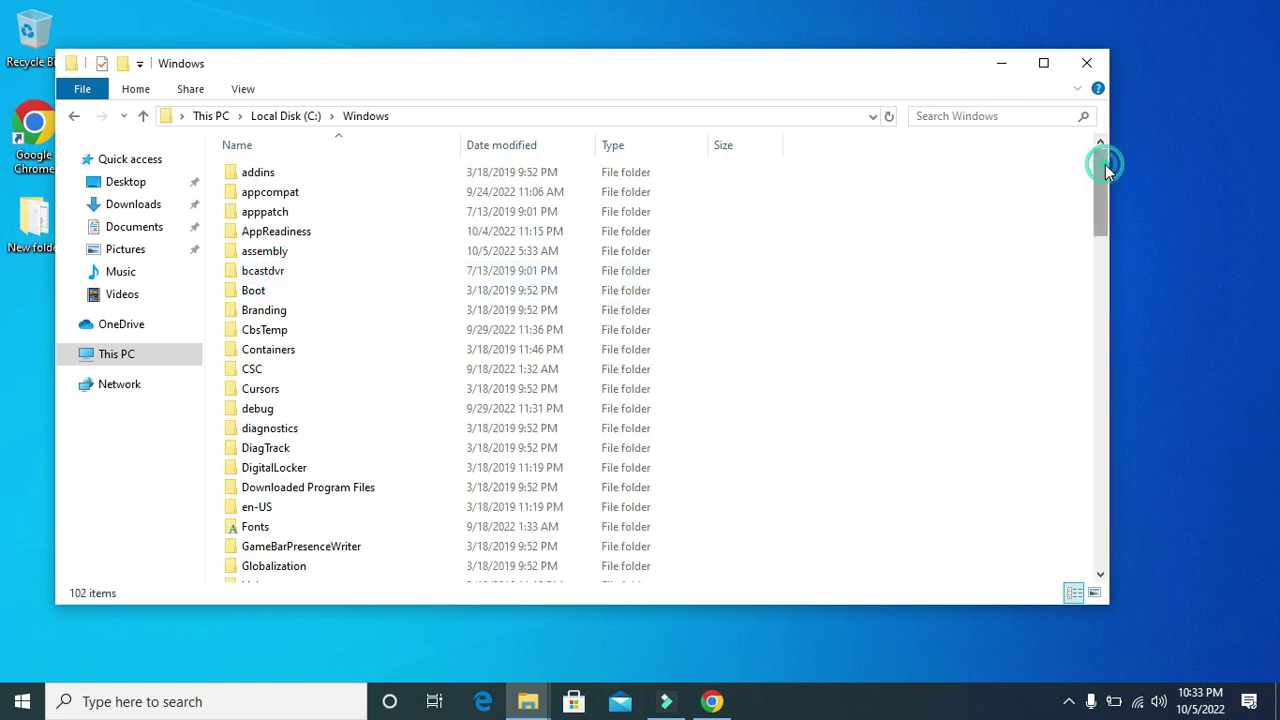
{"action": "left_click_drag", "start_coordinate": [1105, 165], "coordinate": [1094, 348]}
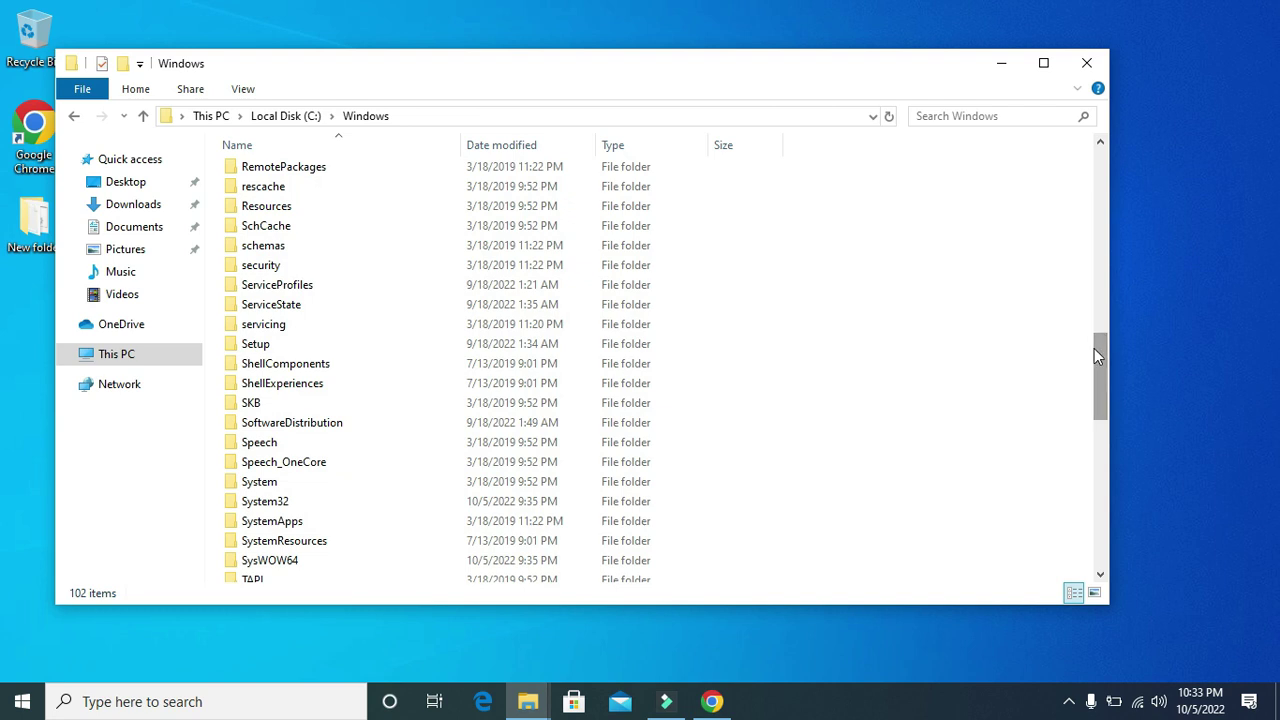
{"action": "double_click", "coordinate": [317, 502]}
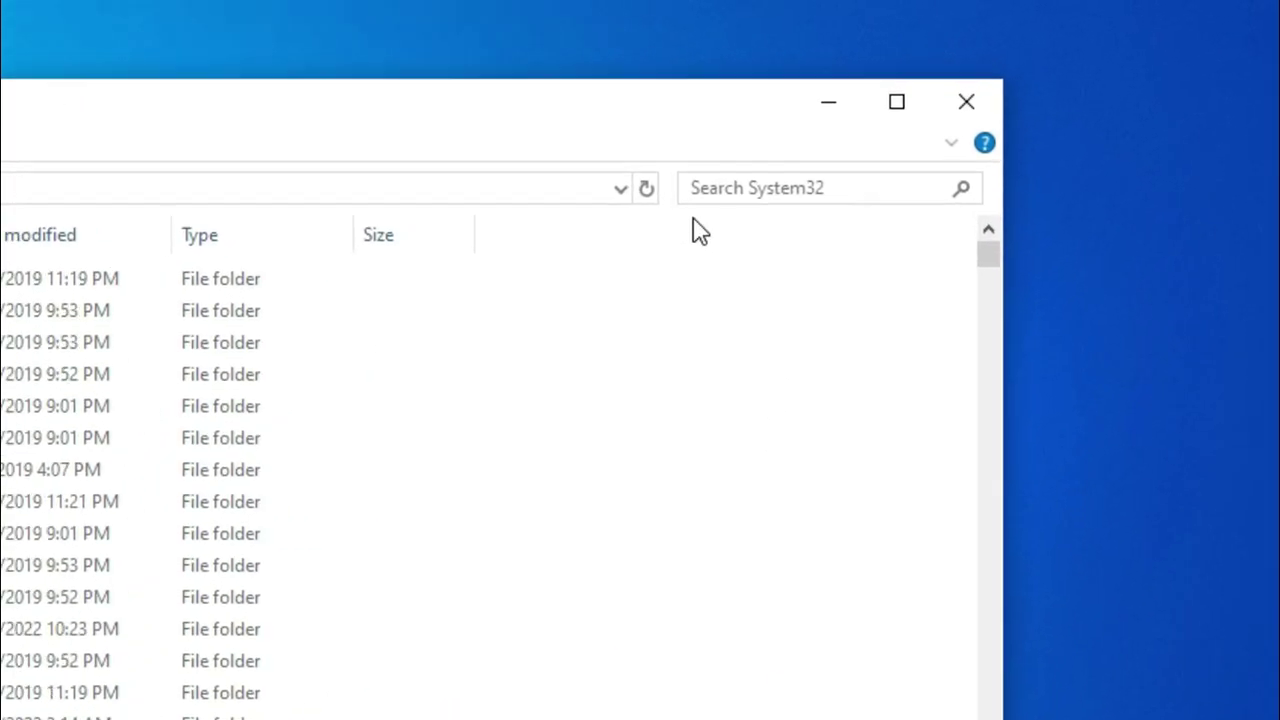
Search System32 for fsquirt and send it to the desktop as a shortcut, then minimize Explorer
{"action": "left_click", "coordinate": [686, 197]}
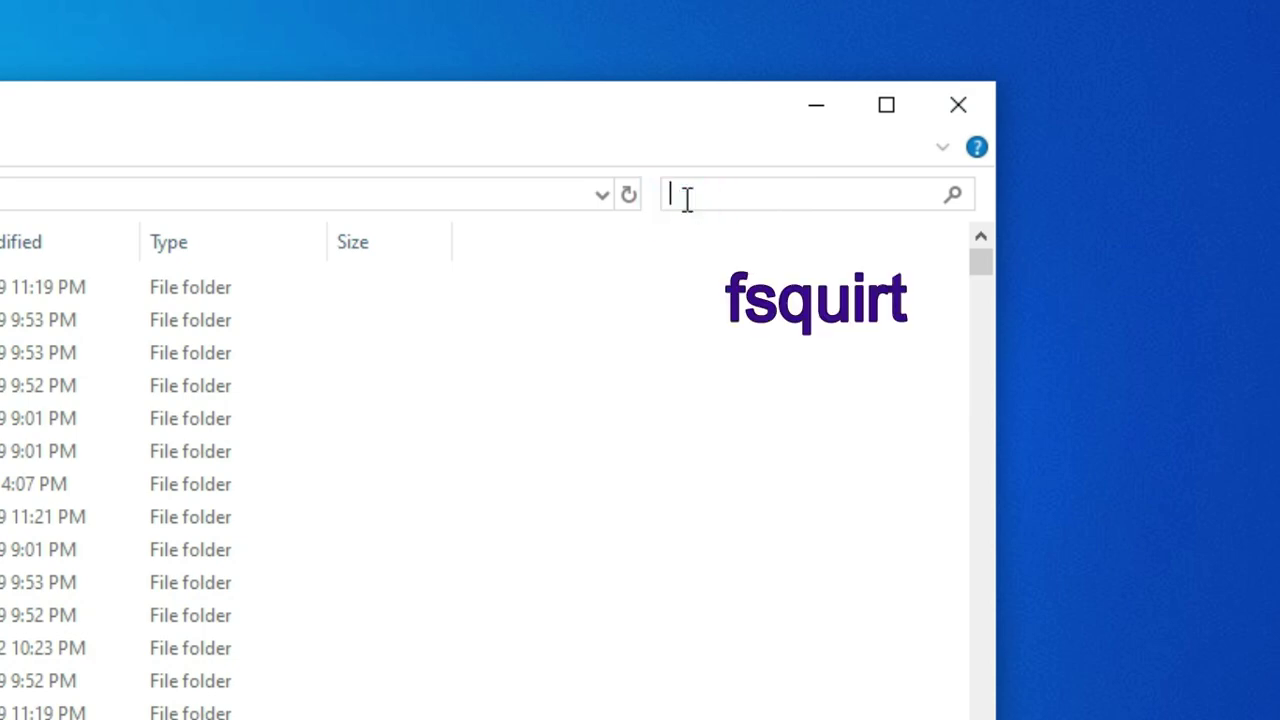
{"action": "type", "text": "fsqui"}
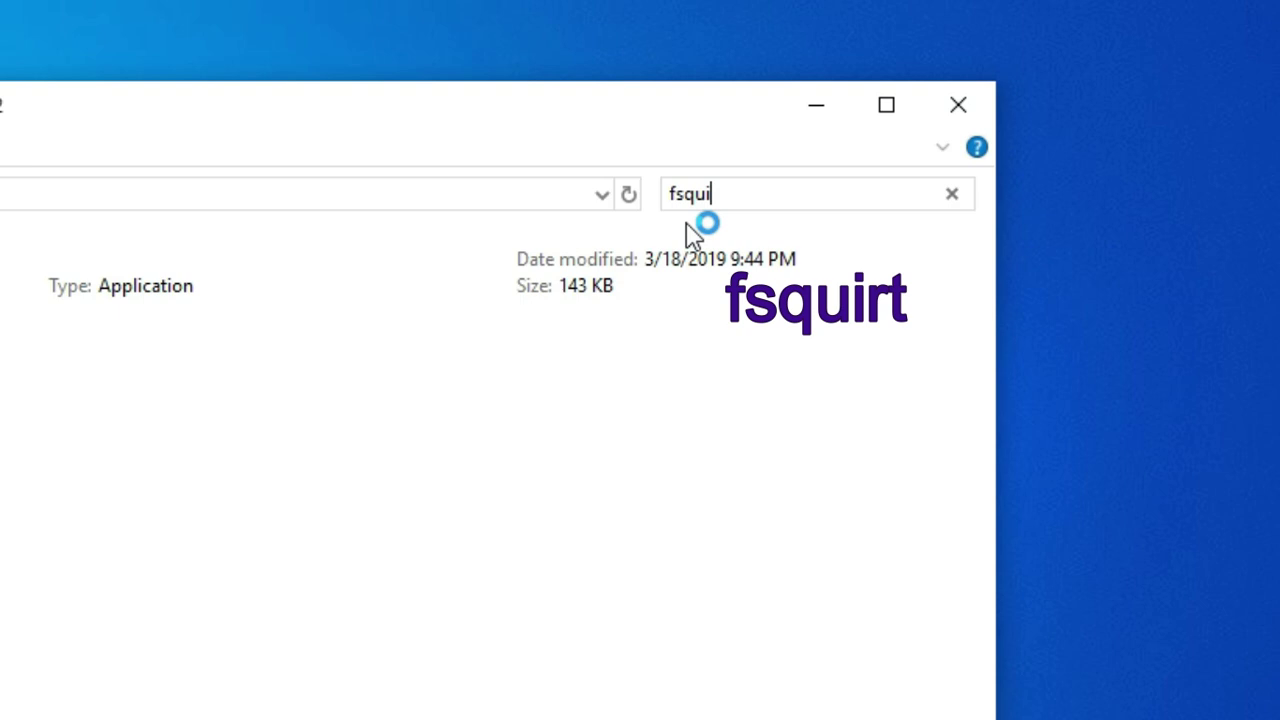
{"action": "type", "text": "rt"}
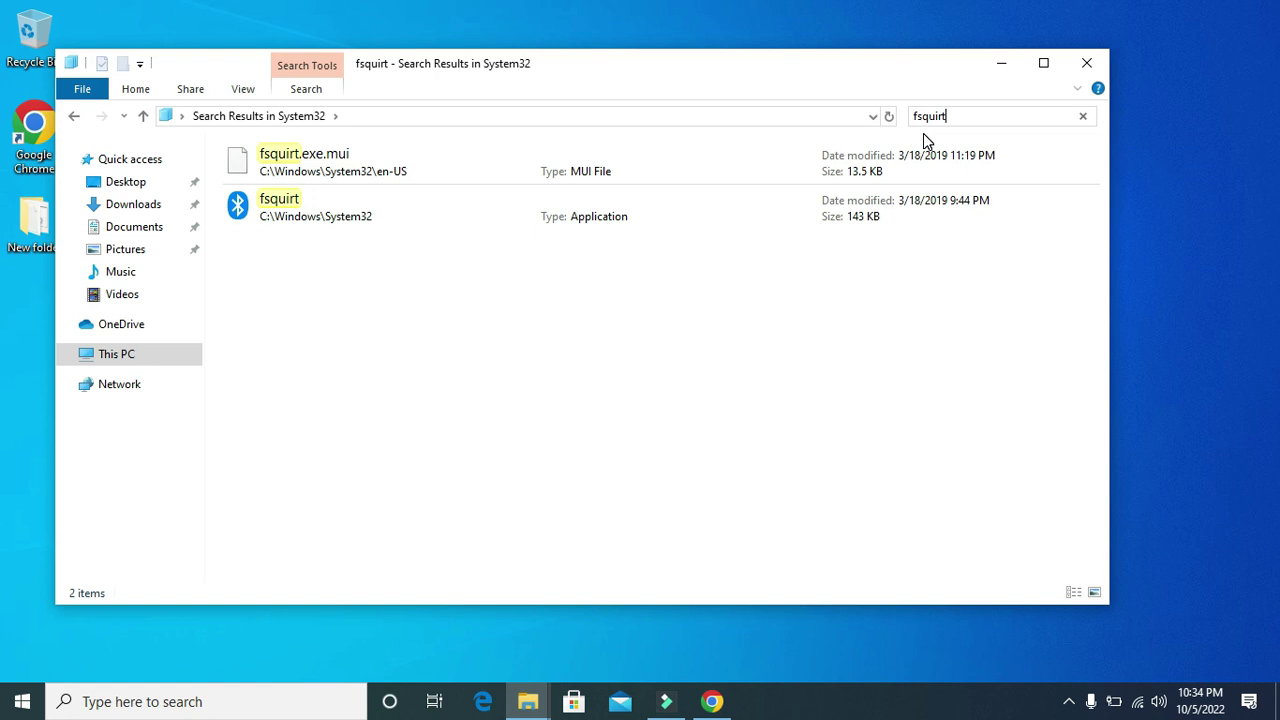
{"action": "left_click", "coordinate": [363, 214]}
{"action": "right_click", "coordinate": [364, 216]}
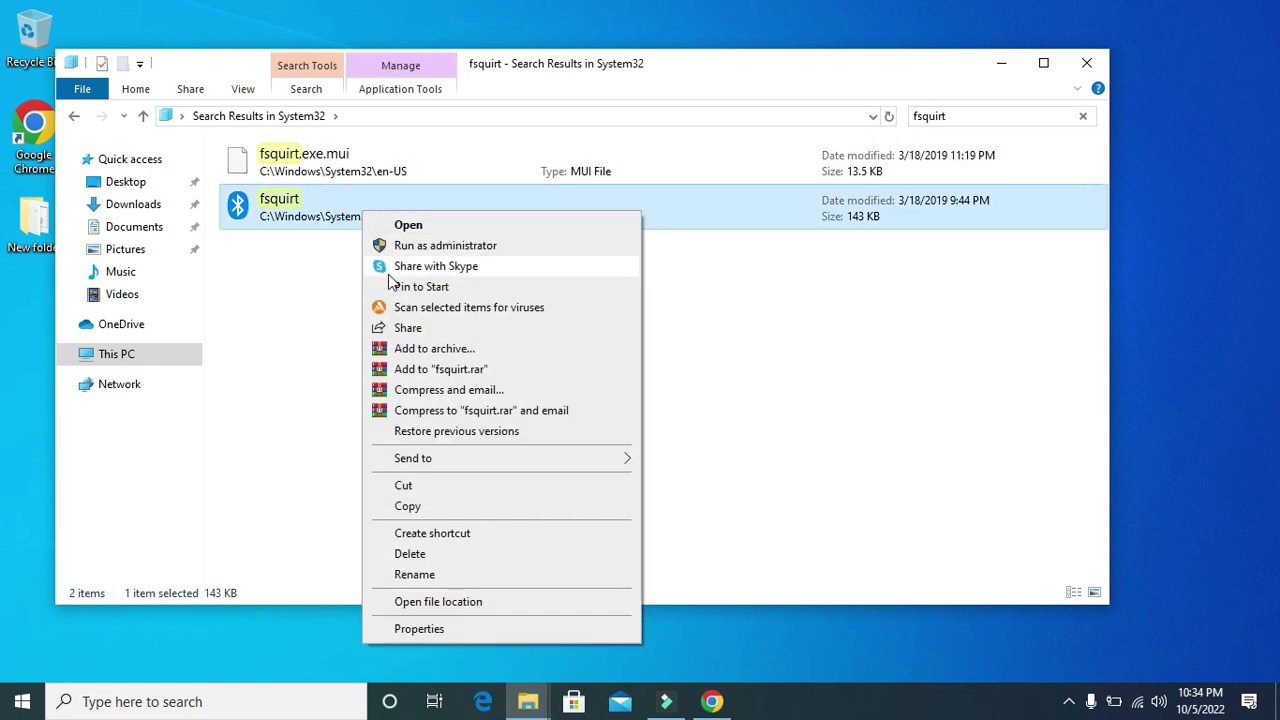
{"action": "mouse_move", "coordinate": [455, 458]}
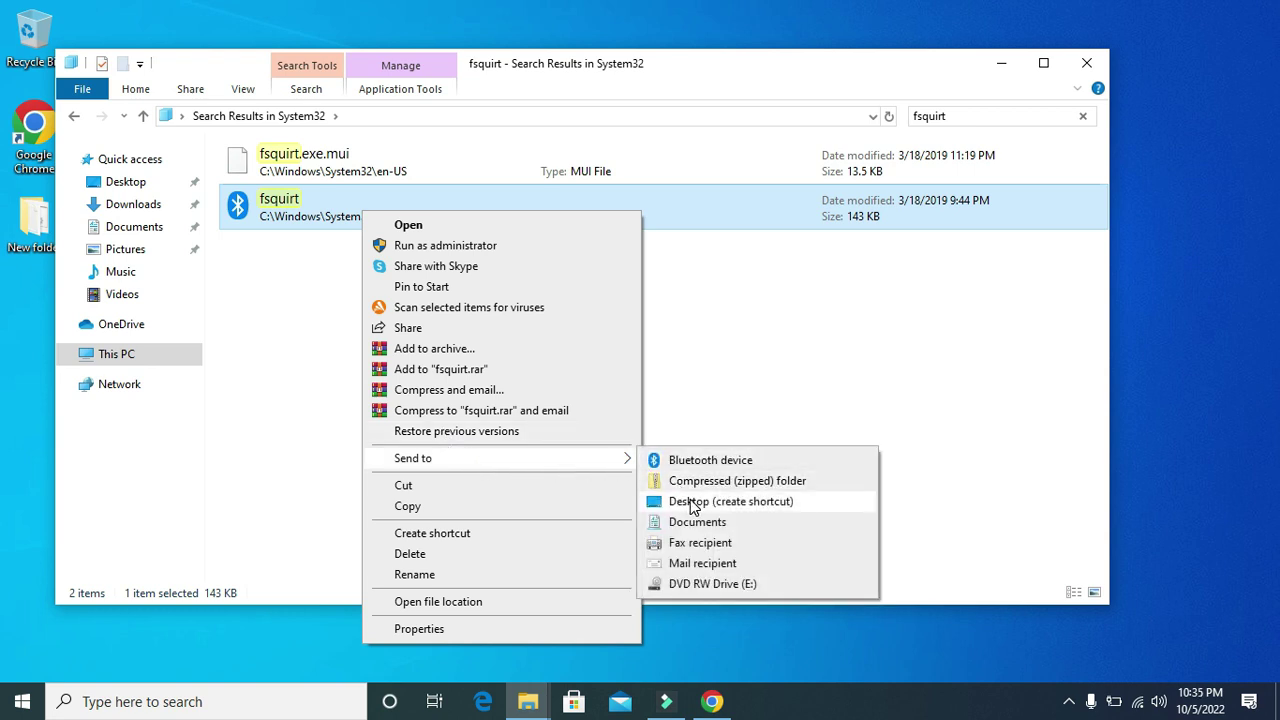
{"action": "left_click", "coordinate": [690, 503]}
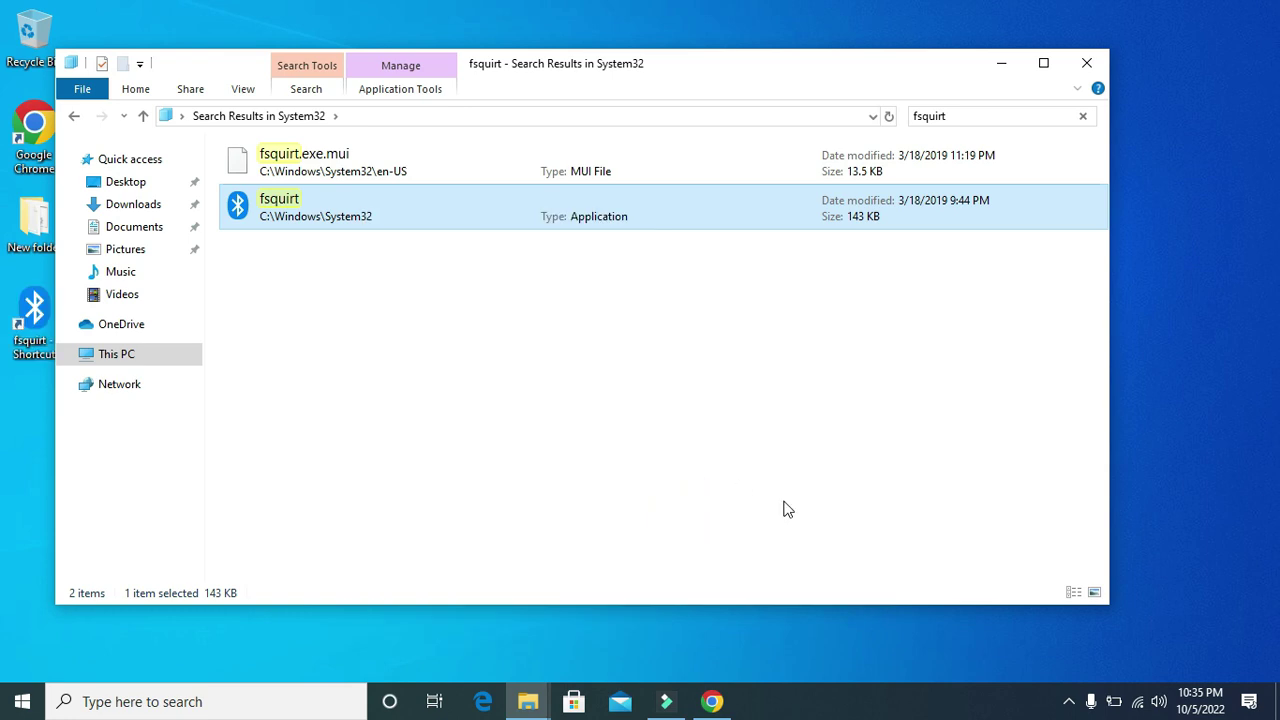
{"action": "left_click", "coordinate": [1004, 64]}
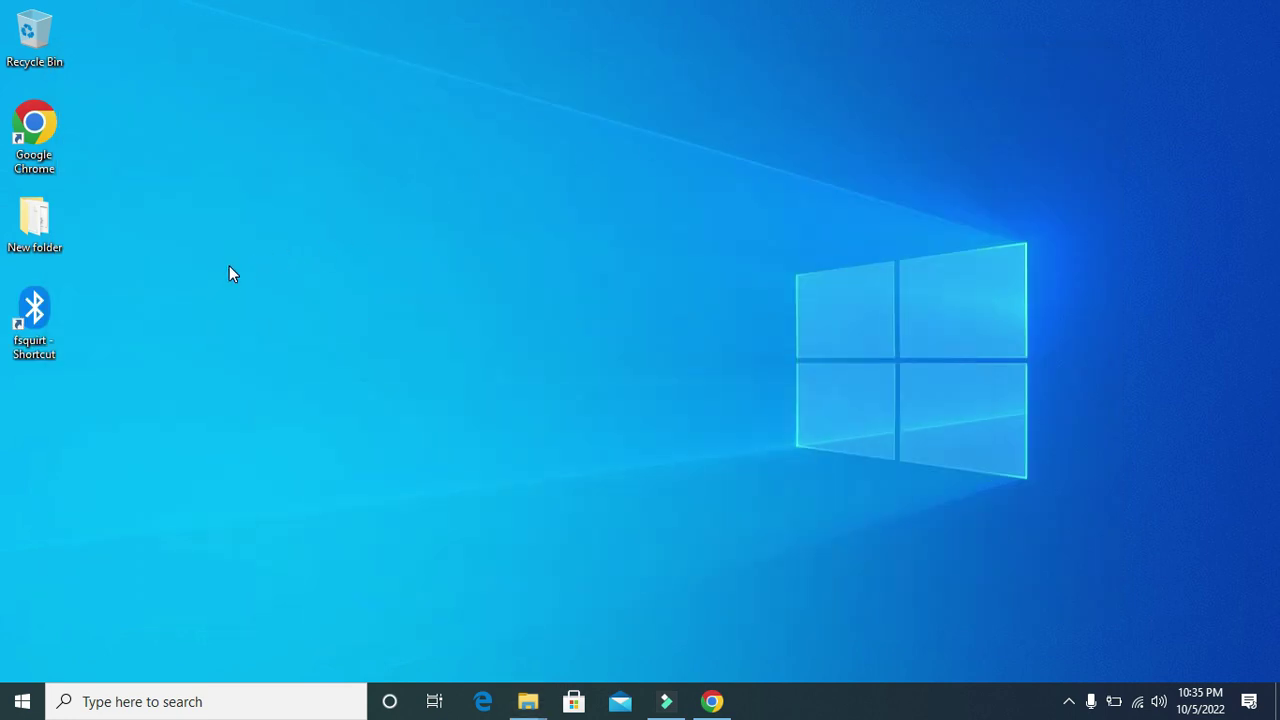
{"action": "double_click", "coordinate": [30, 316]}
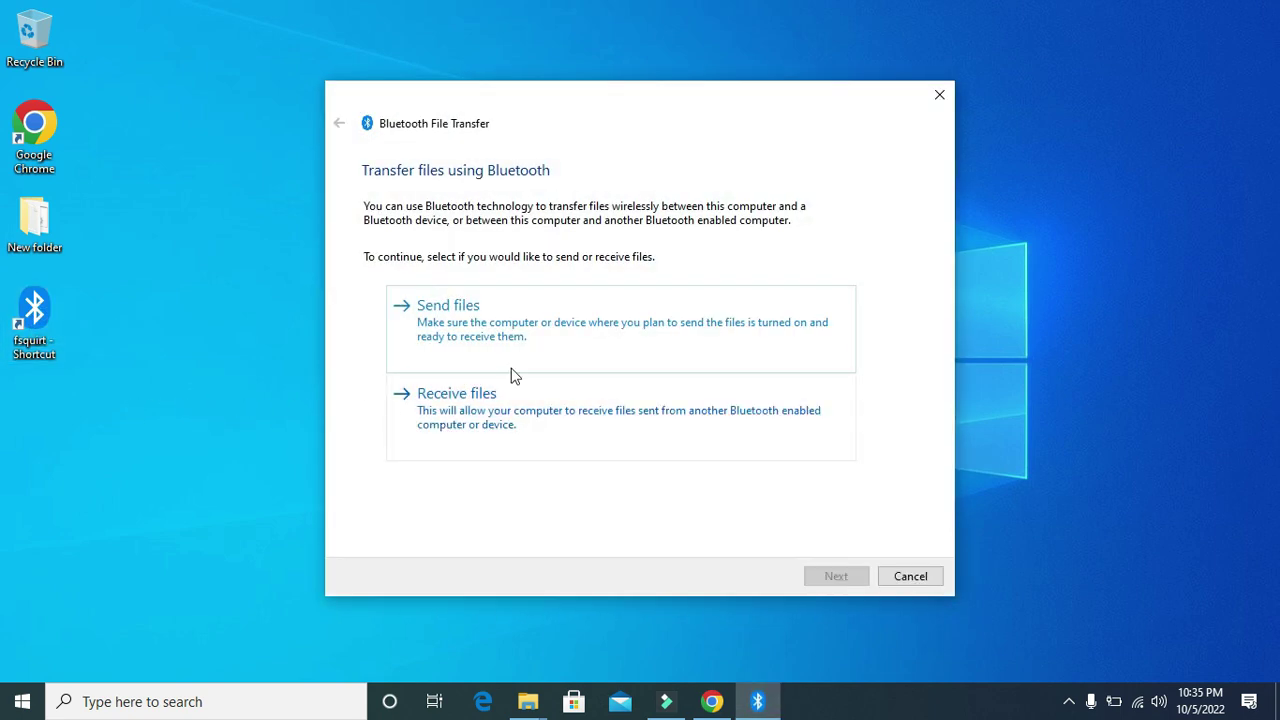
{"action": "left_click", "coordinate": [940, 96]}
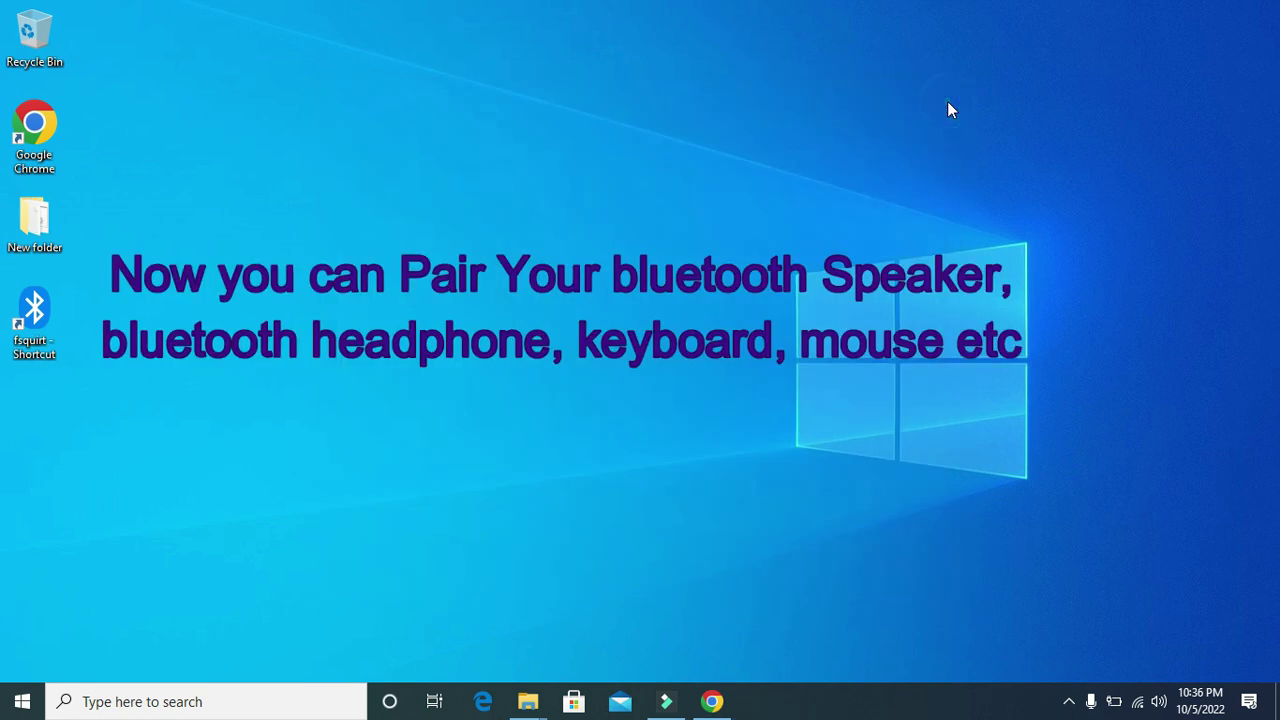